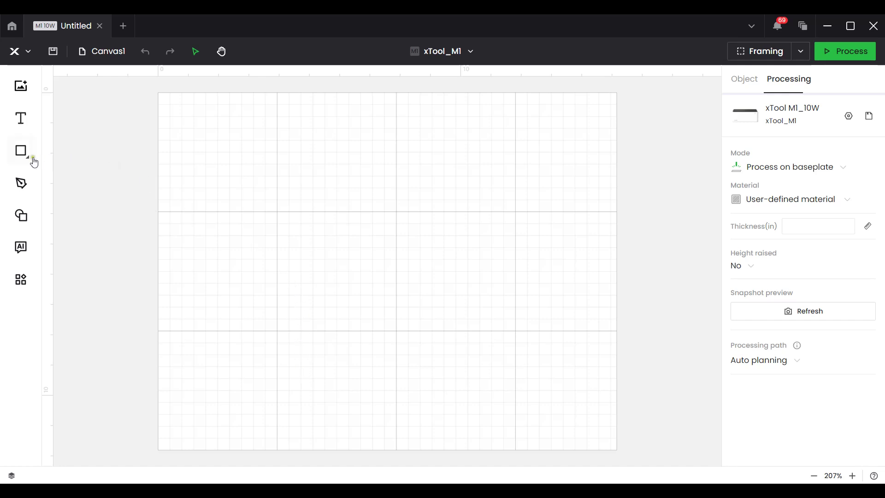
Step: Draw a rectangle sized 1.1 × 2.1 in with a 0.2 in corner radius
mouse_move(22, 152)
left_click(90, 167)
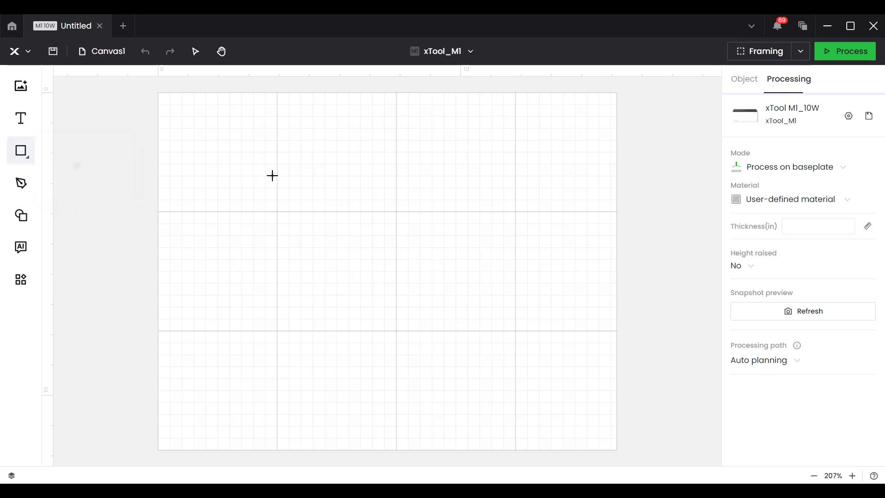
left_click_drag(352, 181, 422, 318)
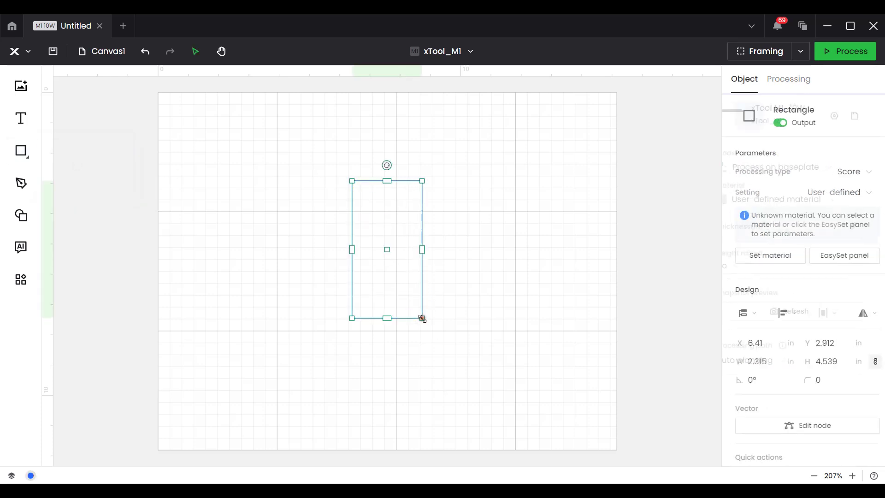
left_click(872, 362)
left_click_drag(764, 361, 675, 306)
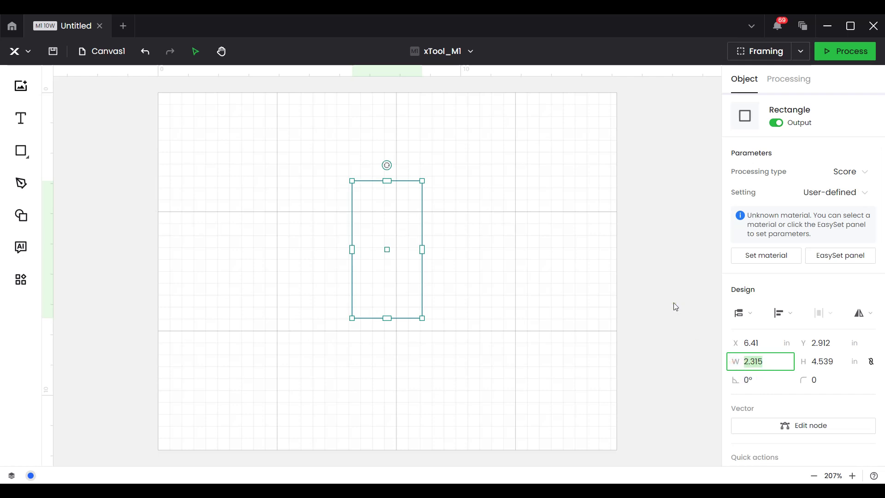
type("1.1")
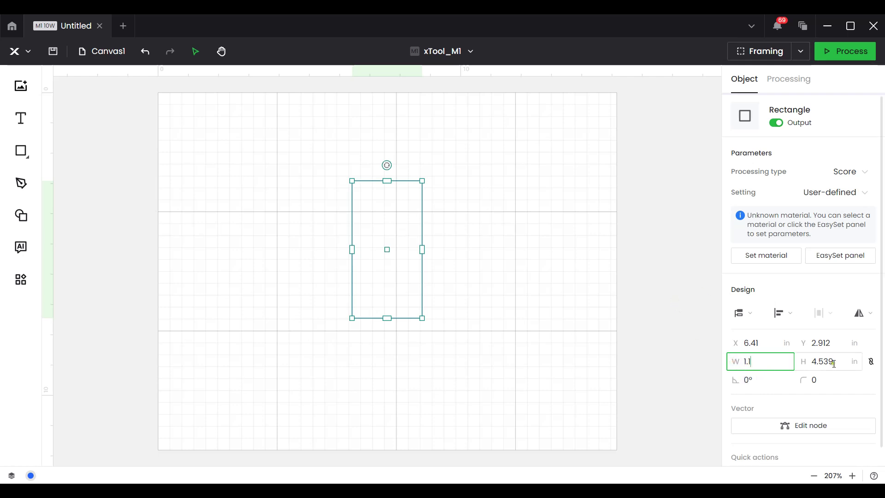
left_click_drag(835, 363, 682, 386)
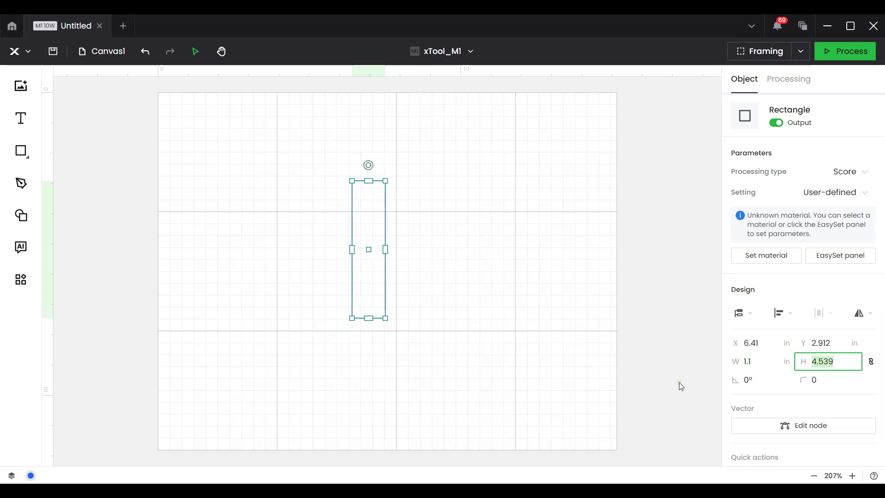
type("2.1")
key("Return")
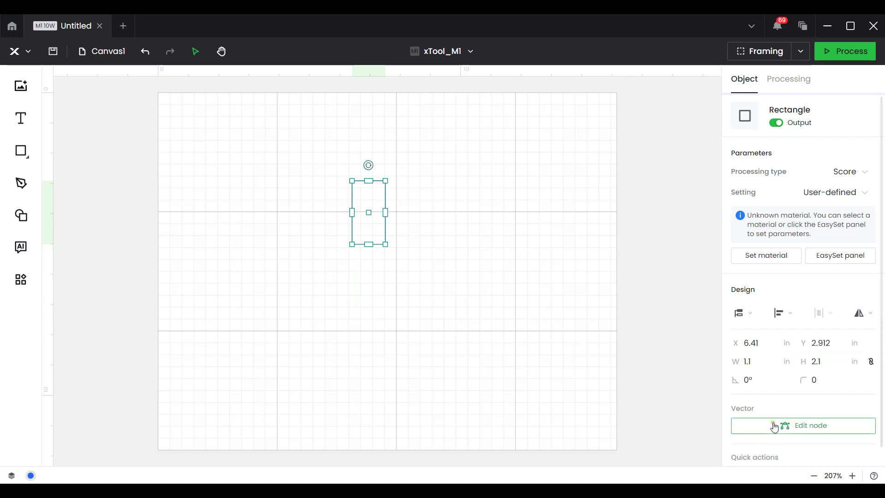
left_click(819, 380)
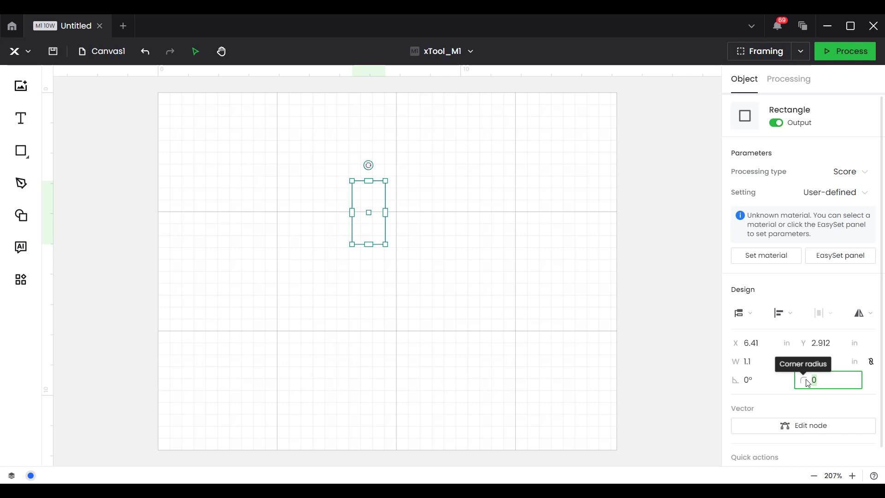
type("0.2")
key("Return")
Step: Move the rounded rectangle to the top-left and place a duplicate just right of centre
left_click(413, 298)
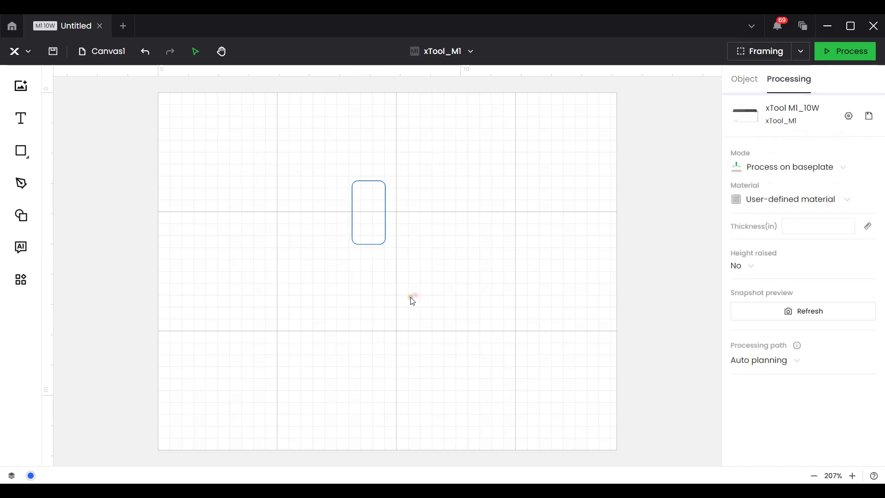
left_click_drag(375, 226, 213, 162)
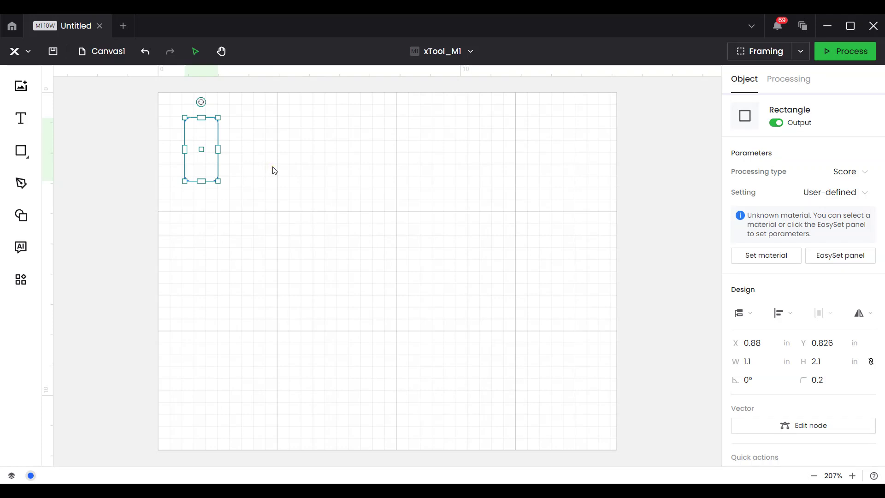
key("ctrl+d")
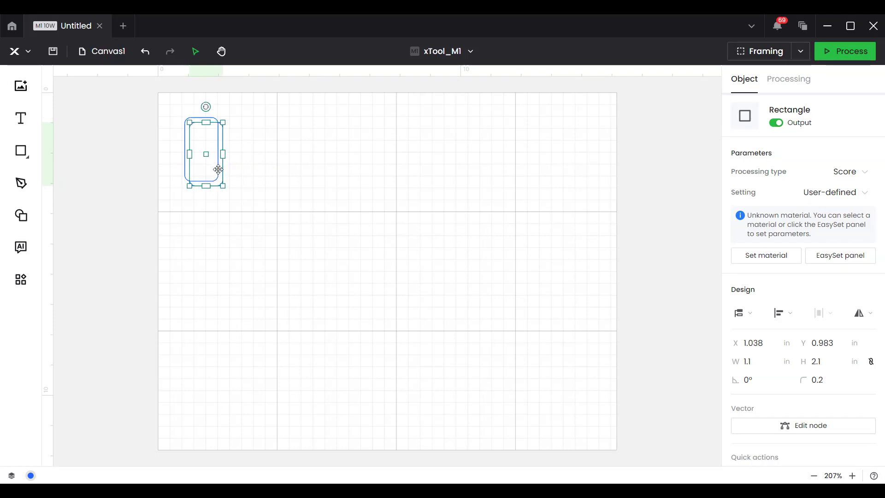
left_click_drag(223, 172, 458, 231)
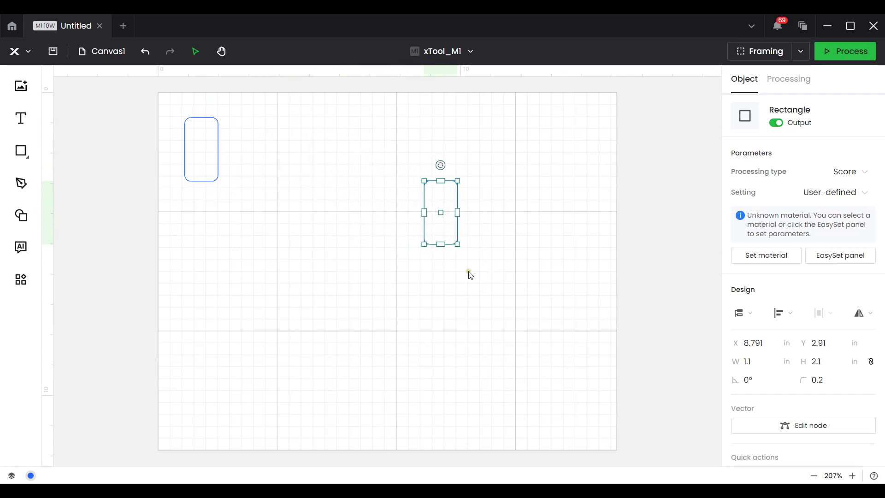
Step: Draw a circle below the rectangle and set its width to 6 in
mouse_move(27, 154)
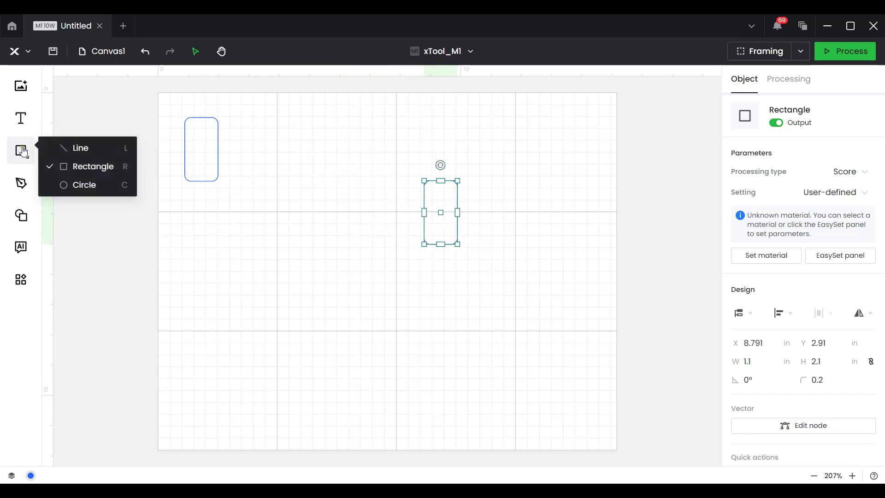
left_click(85, 185)
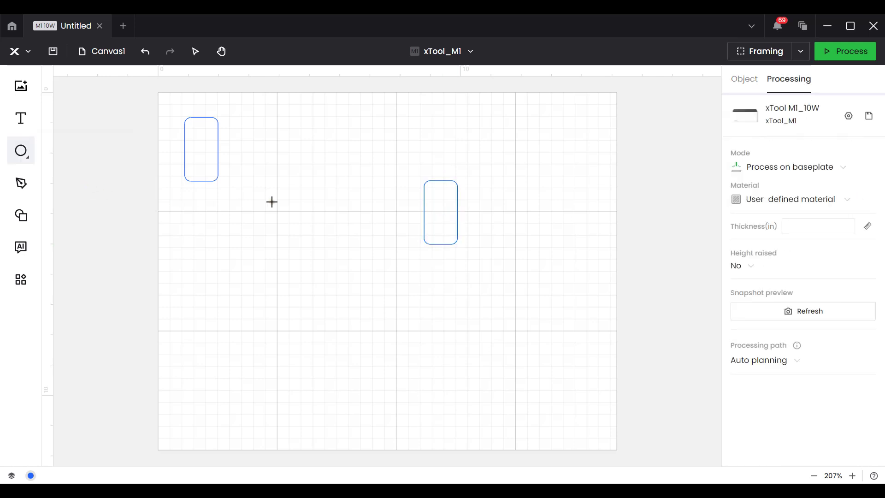
left_click_drag(376, 207, 540, 395)
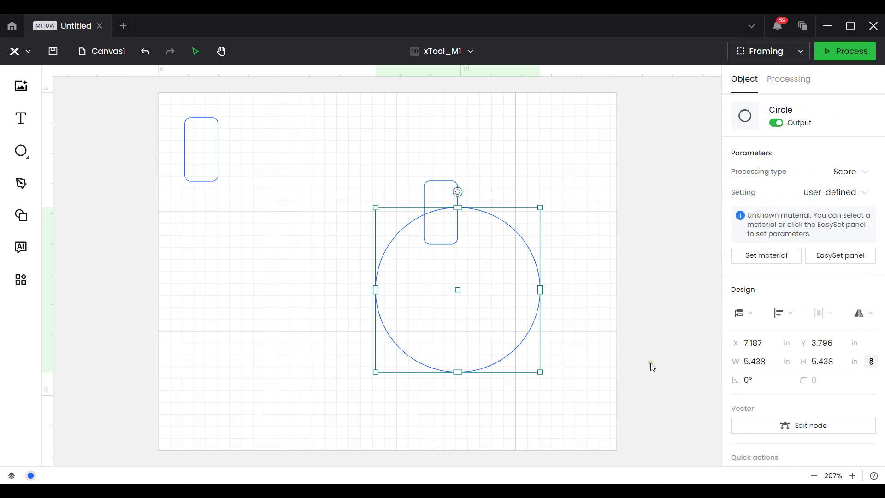
left_click(771, 364)
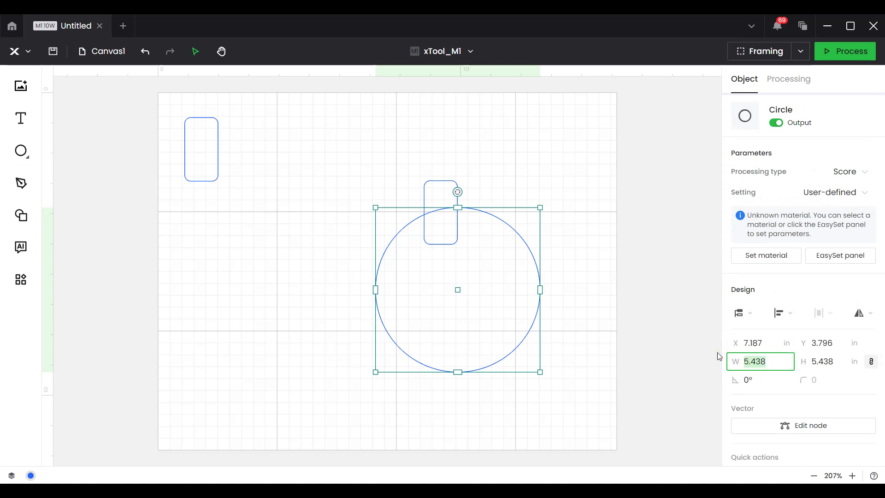
type("6")
key("Return")
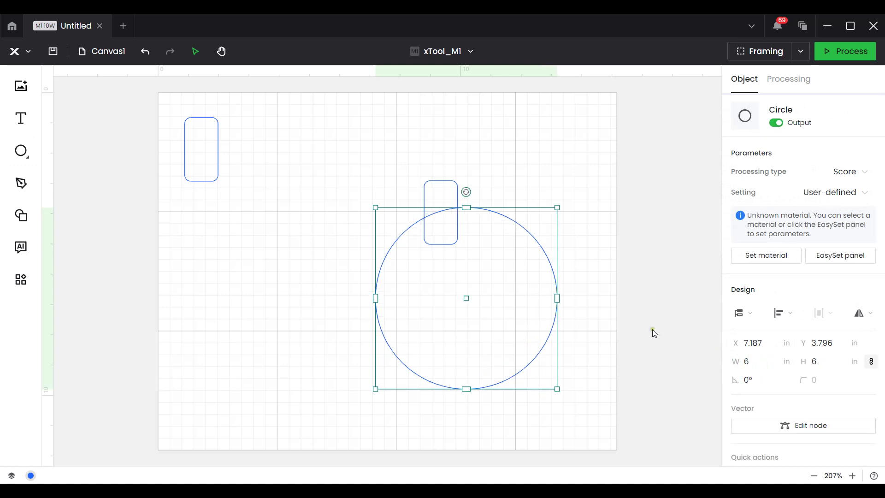
Step: Centre the circle under the second rectangle and raise the rectangle onto its top edge
left_click_drag(531, 235, 505, 237)
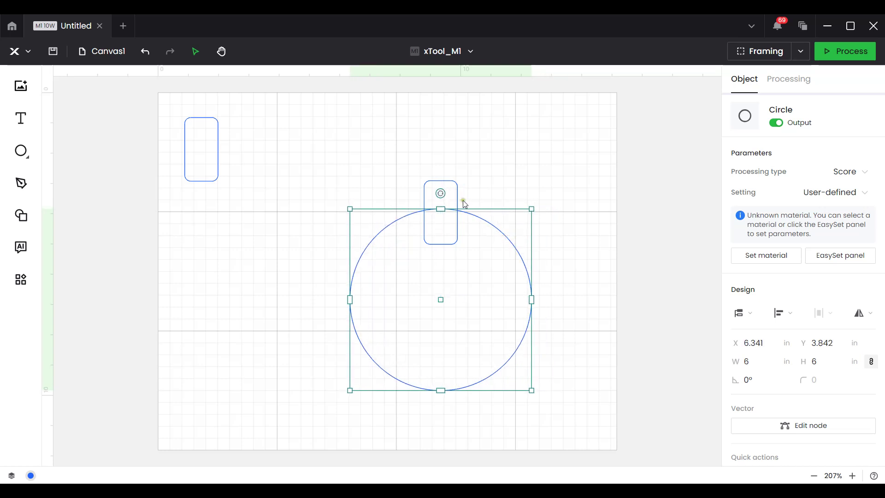
left_click(453, 194)
left_click_drag(453, 195, 454, 179)
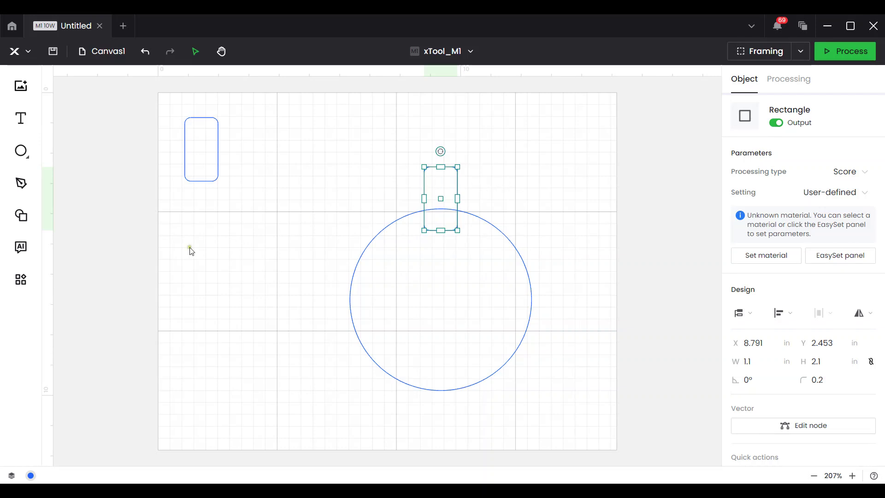
Step: Circular-array the rectangle into 8 copies at 45° steps, centred at y 6.823
left_click(19, 282)
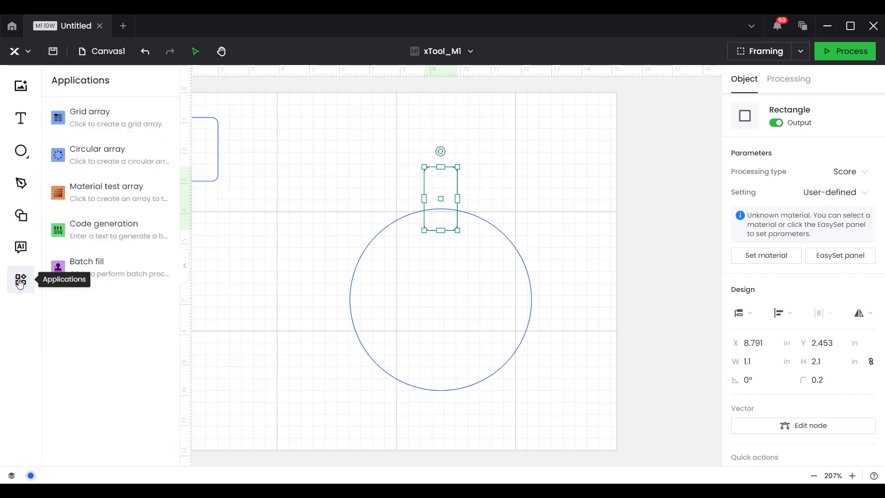
left_click(92, 156)
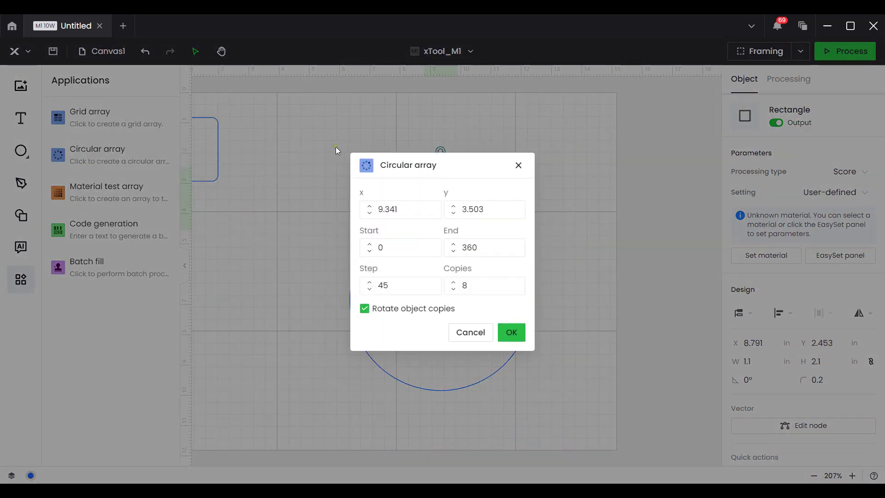
left_click_drag(399, 160, 181, 120)
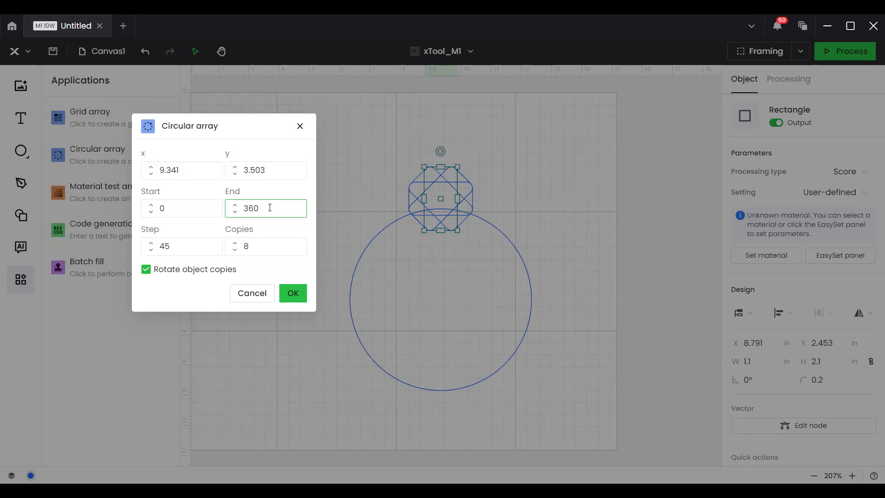
left_click(237, 171)
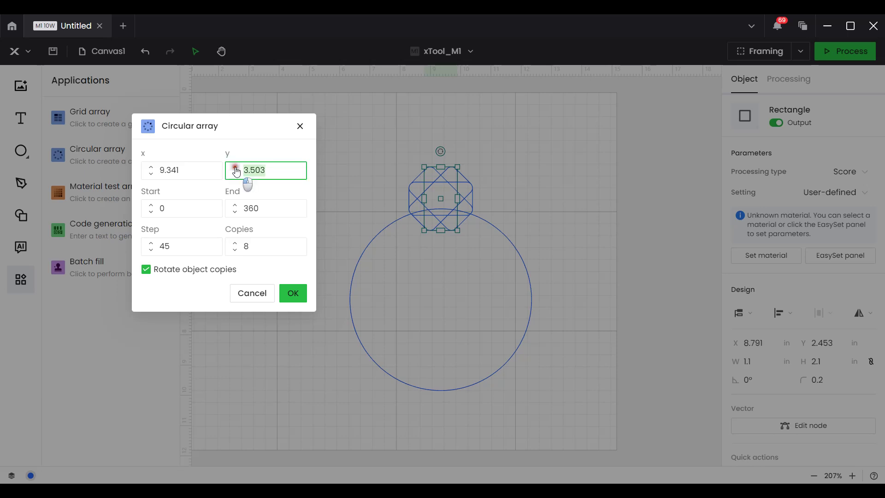
left_click_drag(235, 168, 235, 168)
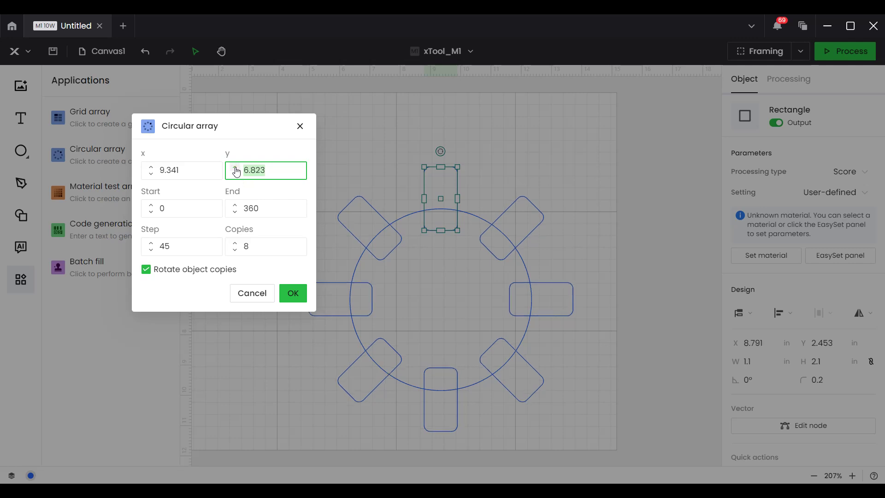
left_click(289, 293)
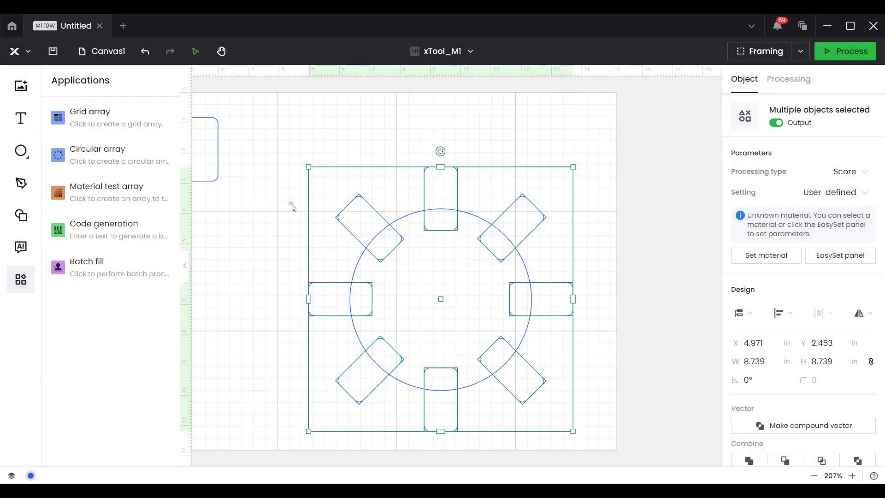
left_click(187, 268)
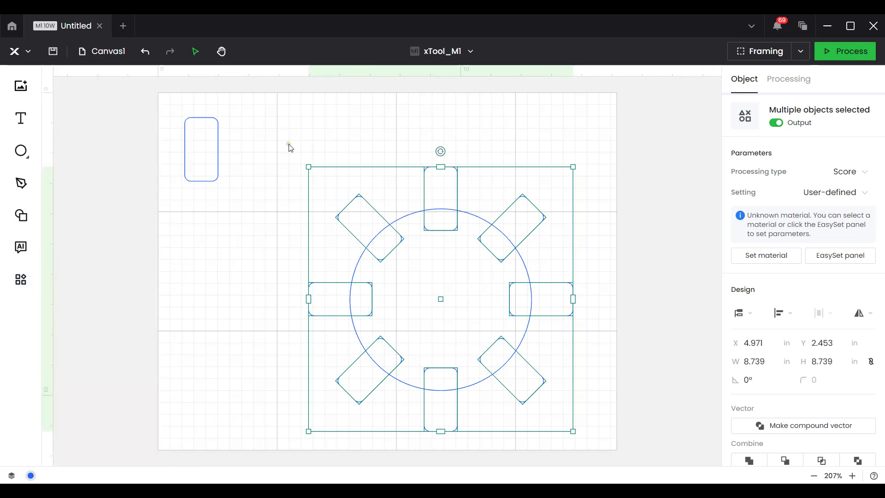
left_click_drag(289, 145, 604, 457)
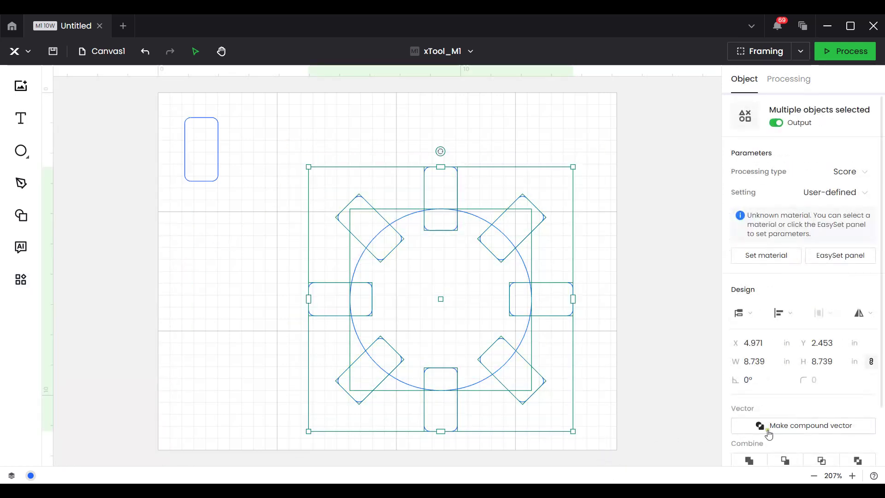
Step: Align-centre the circle and its eight rectangles, giving an 8.739 × 8.739 in group
left_click(781, 316)
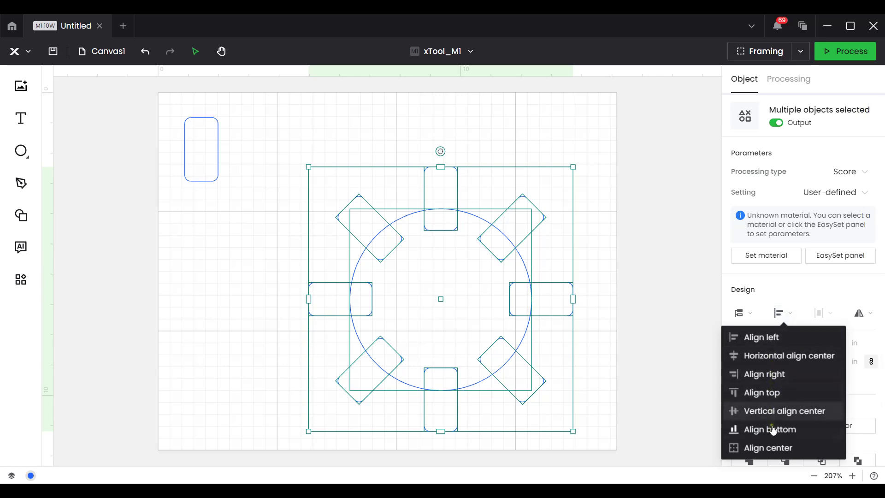
left_click(756, 449)
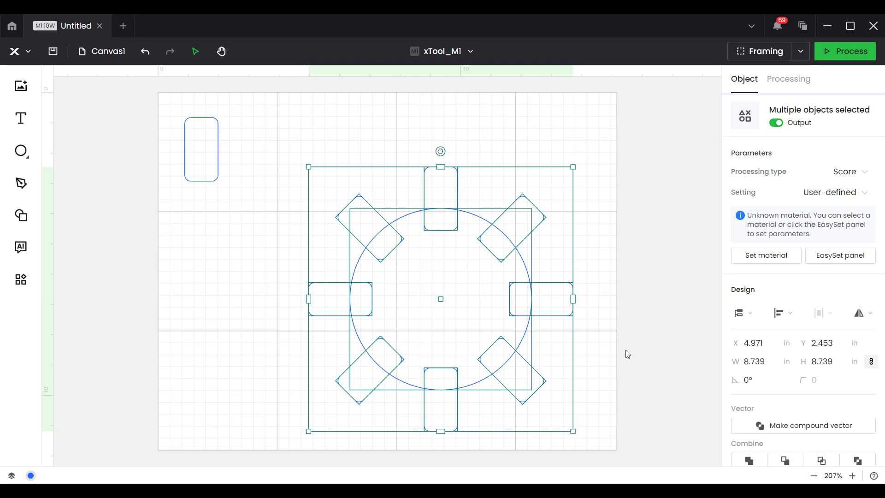
Step: Subtract the ring of rectangles from the circle to make the notched hub
left_click(786, 461)
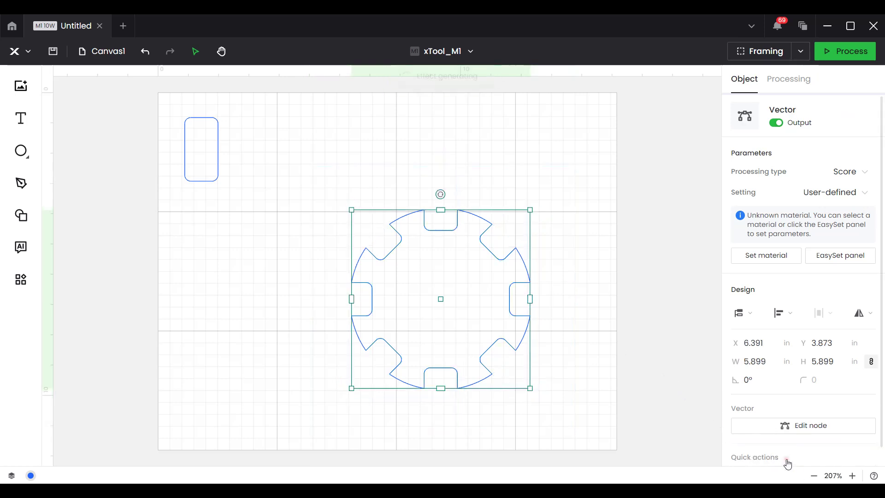
left_click(585, 361)
left_click(513, 345)
left_click_drag(513, 345, 477, 301)
Step: Place the small rounded rectangle in the hub's middle, rotated 90°
left_click(516, 258)
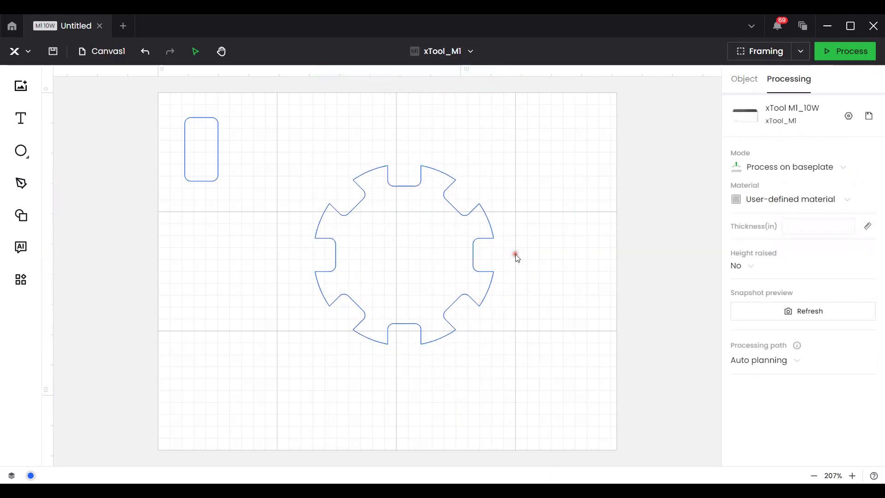
left_click(188, 150)
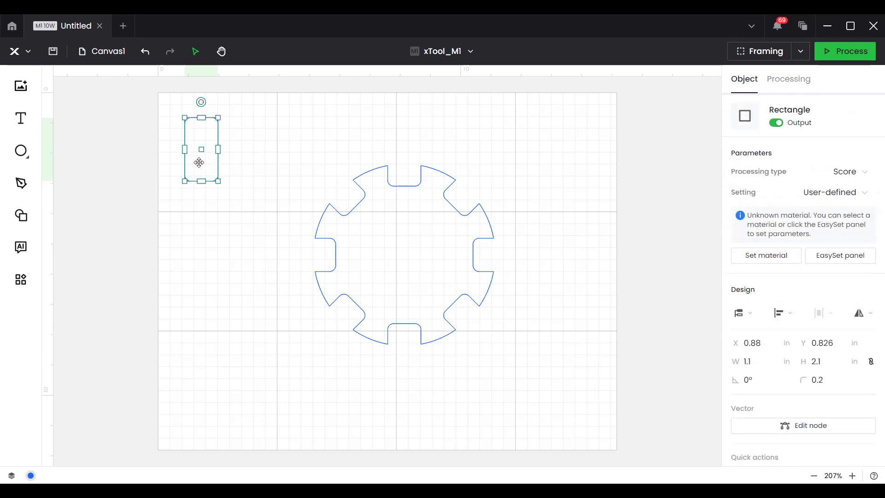
left_click_drag(199, 163, 404, 266)
left_click(741, 380)
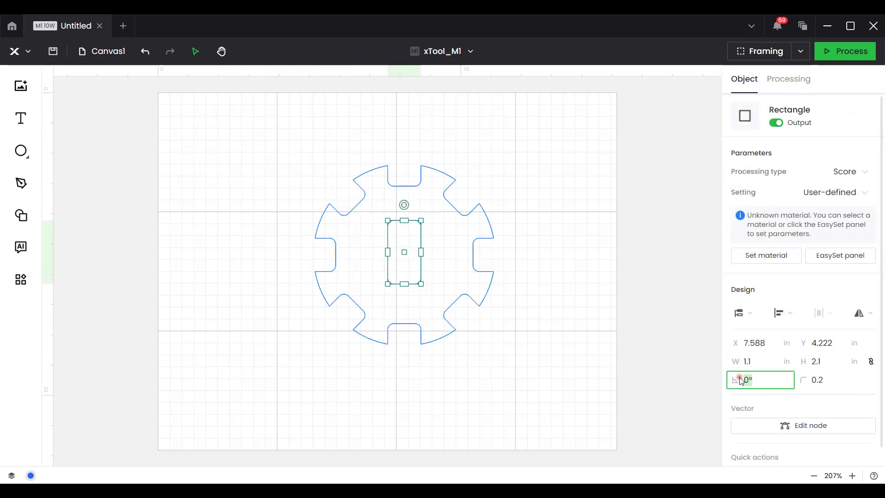
type("90")
key("Return")
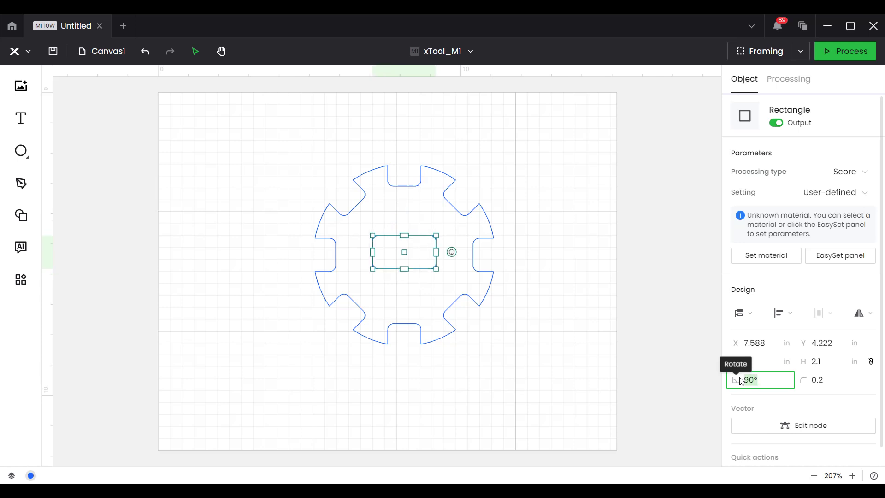
Step: Centre the slot rectangle in the hub and subtract it to cut the centre slot
left_click_drag(281, 145, 543, 364)
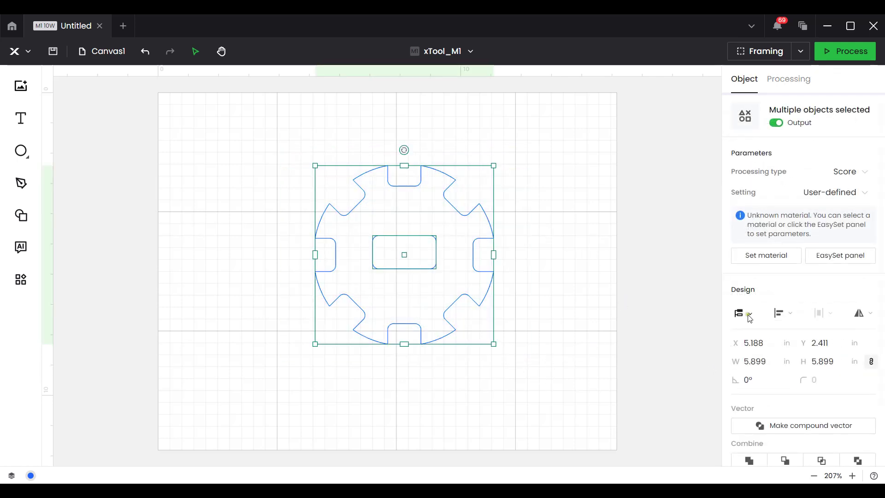
left_click(784, 318)
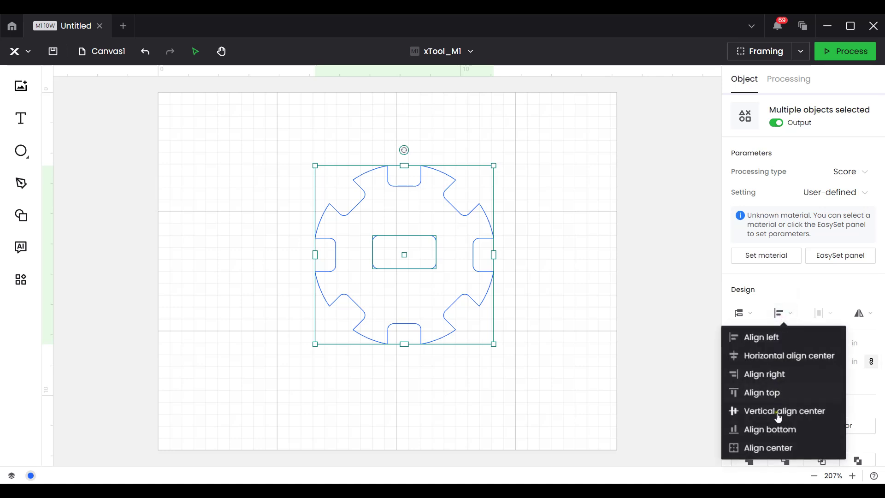
left_click(769, 448)
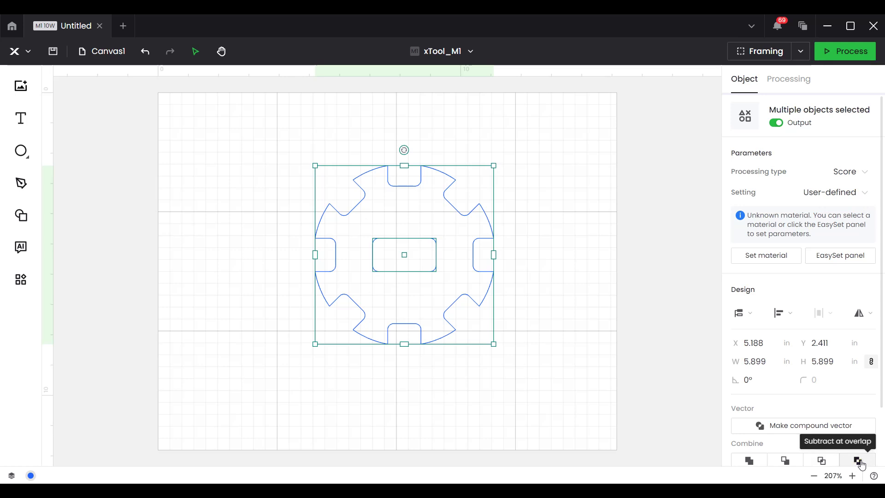
left_click(859, 460)
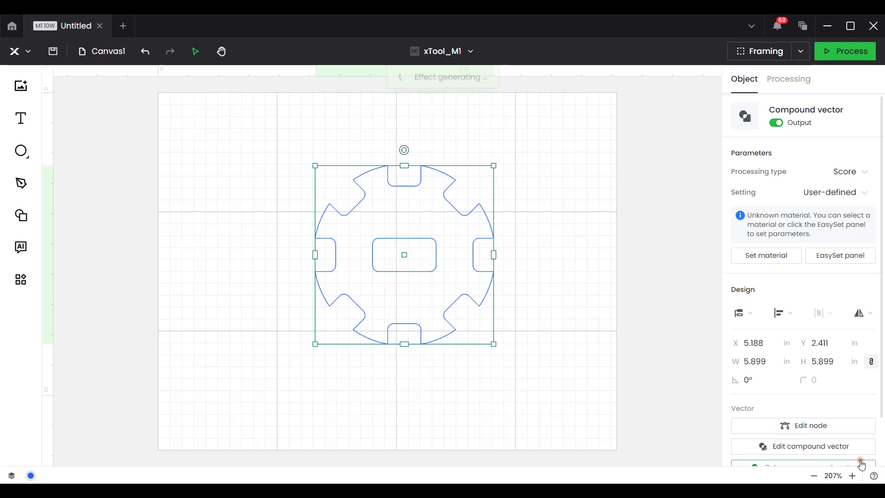
left_click(595, 383)
left_click_drag(439, 283, 478, 276)
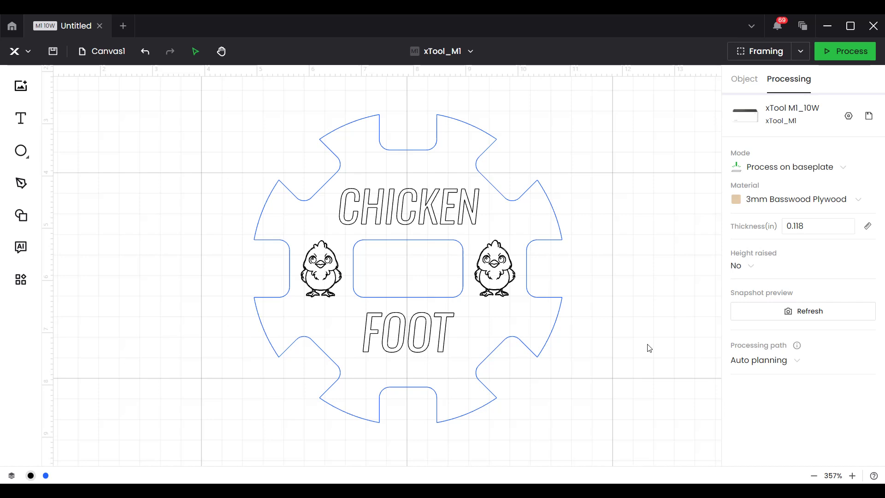
Step: Select the notched hub outline
left_click(492, 147)
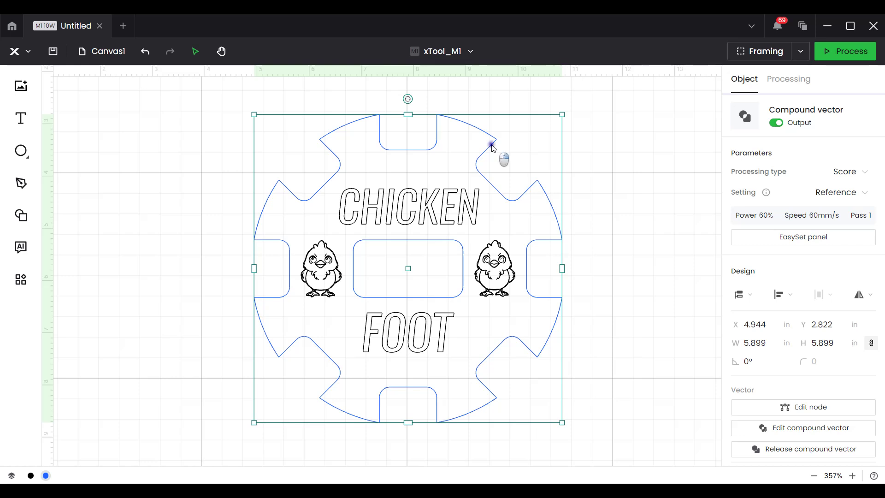
Step: Move the hub outline to the red layer and set its processing type to Cut
right_click(495, 146)
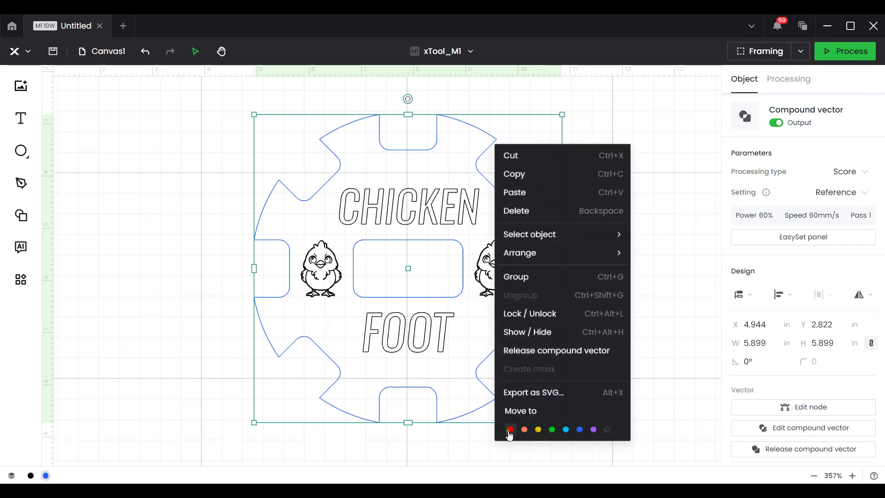
left_click(510, 429)
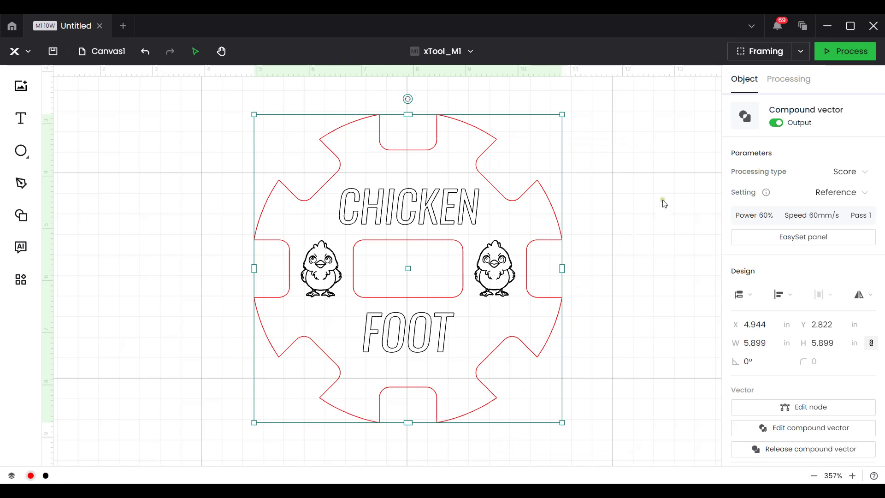
left_click(846, 175)
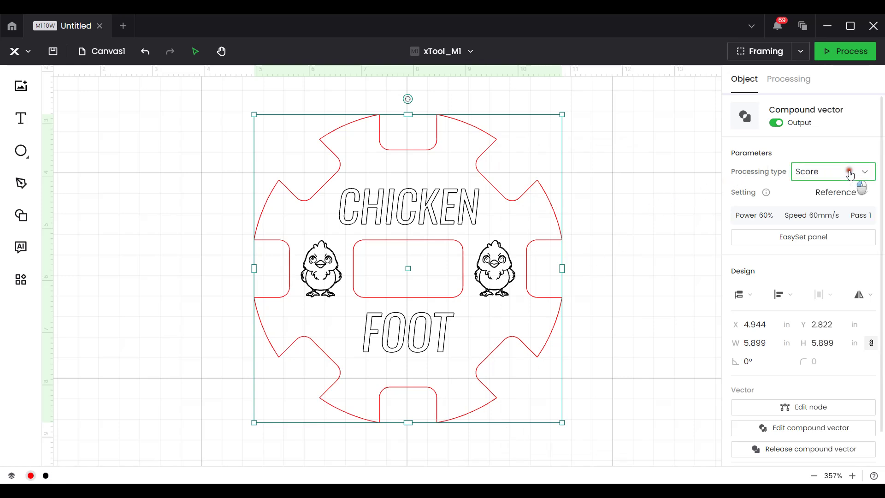
left_click(824, 232)
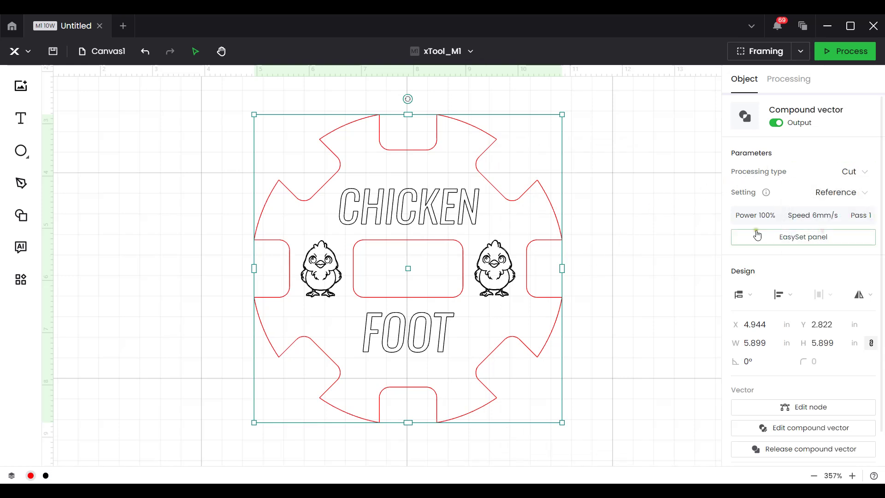
left_click(580, 303)
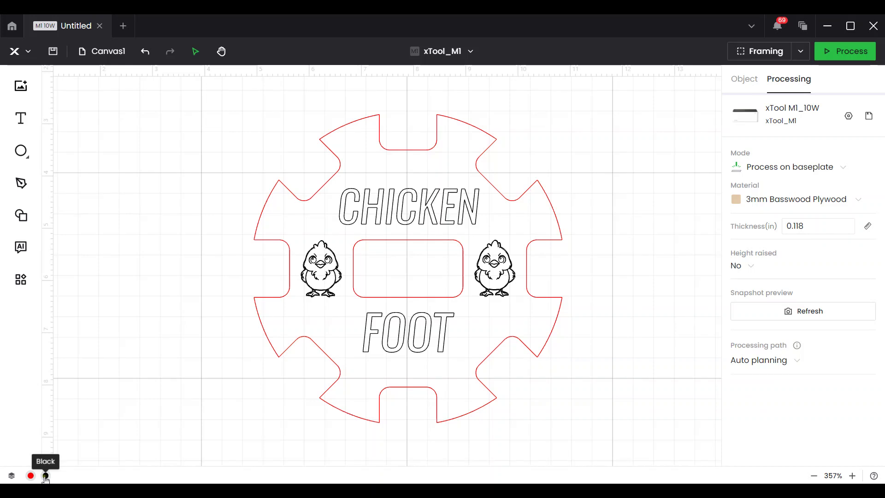
Step: Change the Black layer's CHICKEN FOOT text and chicks from Score to Engrave
left_click(11, 476)
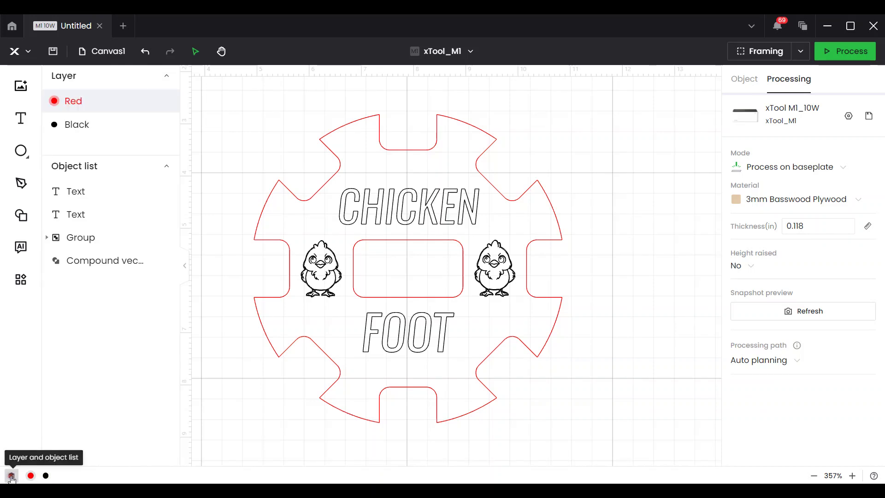
left_click(77, 131)
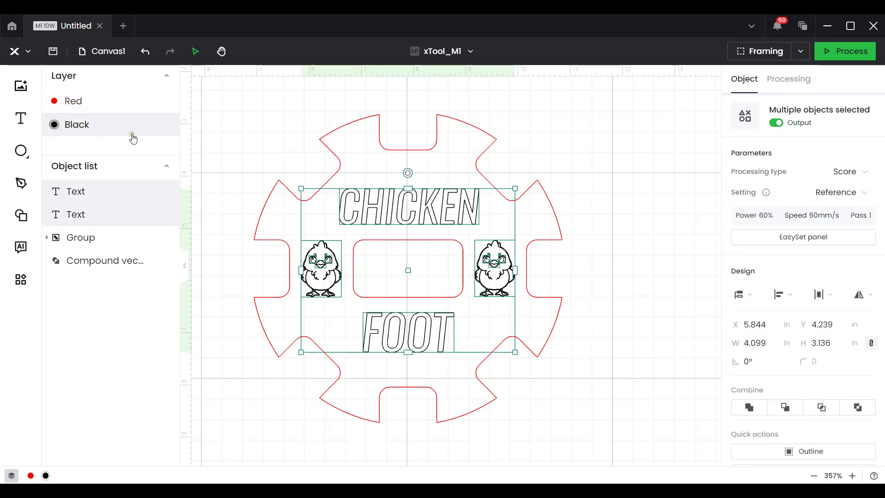
left_click(105, 260, "shift")
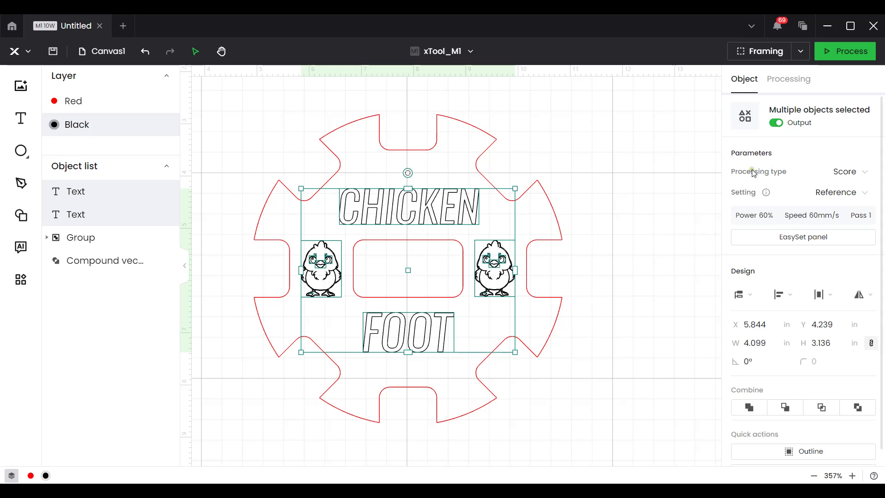
left_click(843, 172)
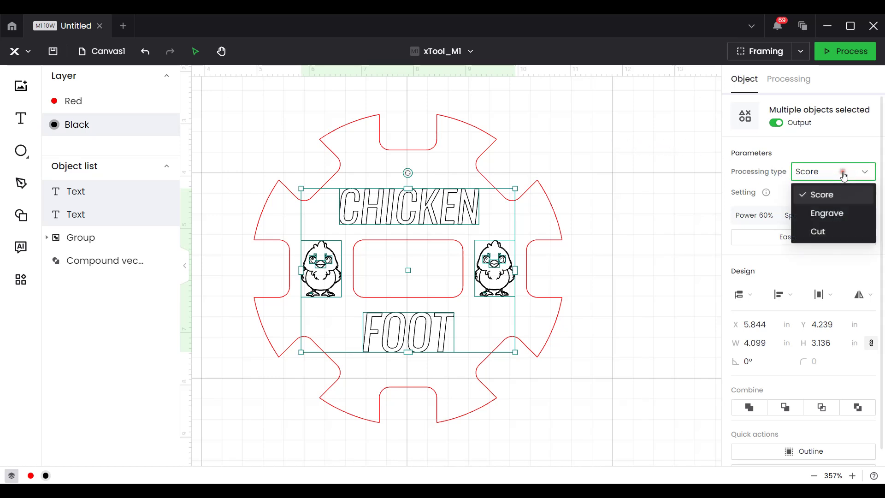
left_click(830, 213)
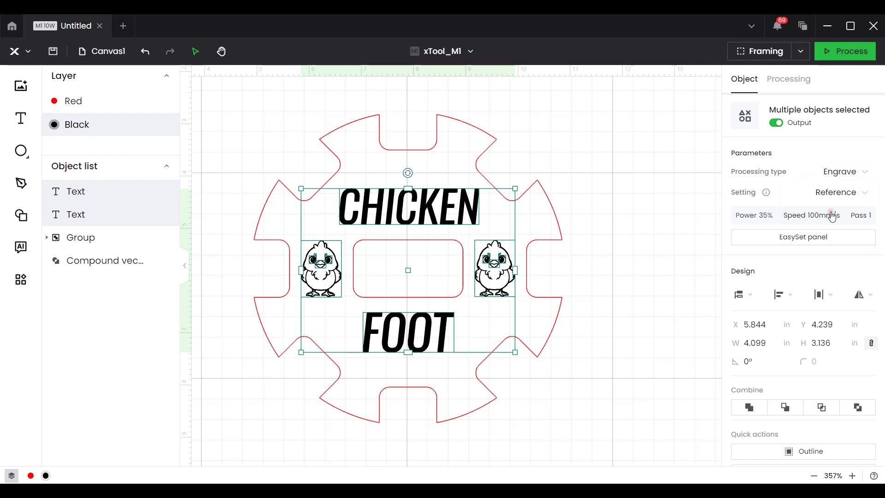
left_click(660, 192)
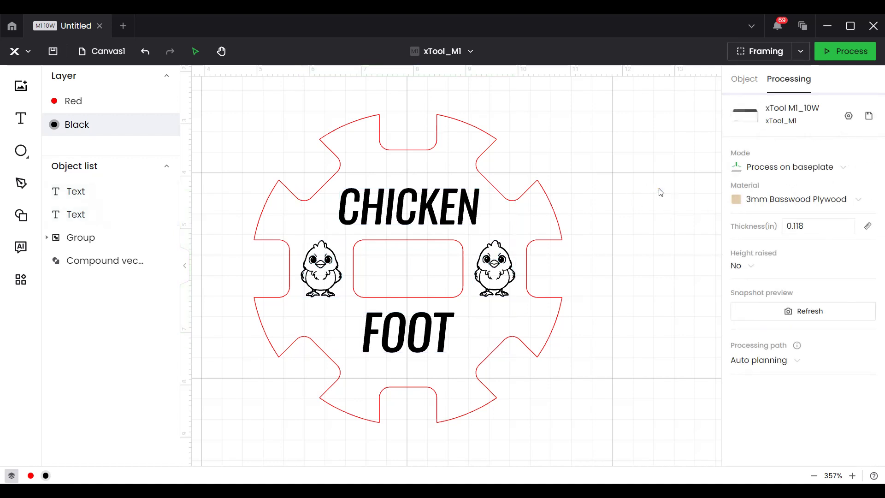